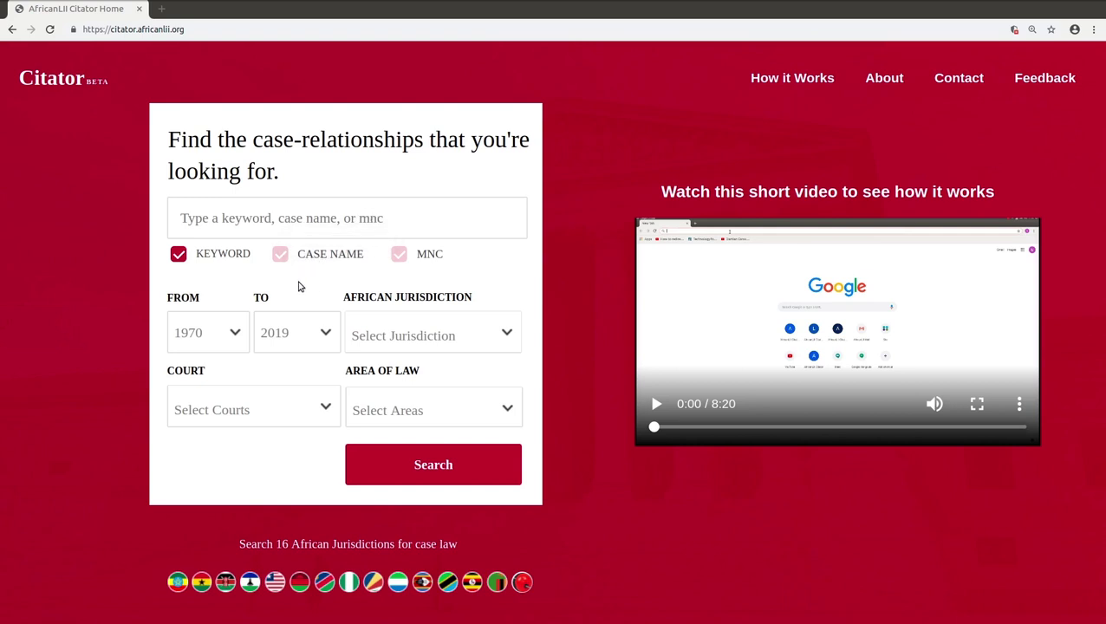
left_click(279, 257)
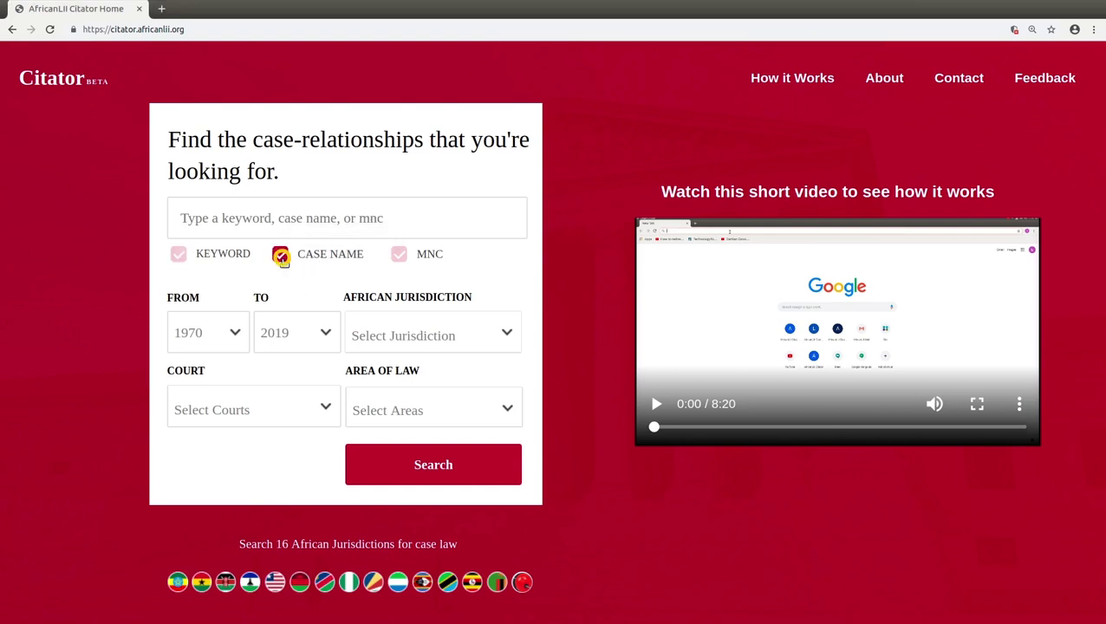
left_click(399, 254)
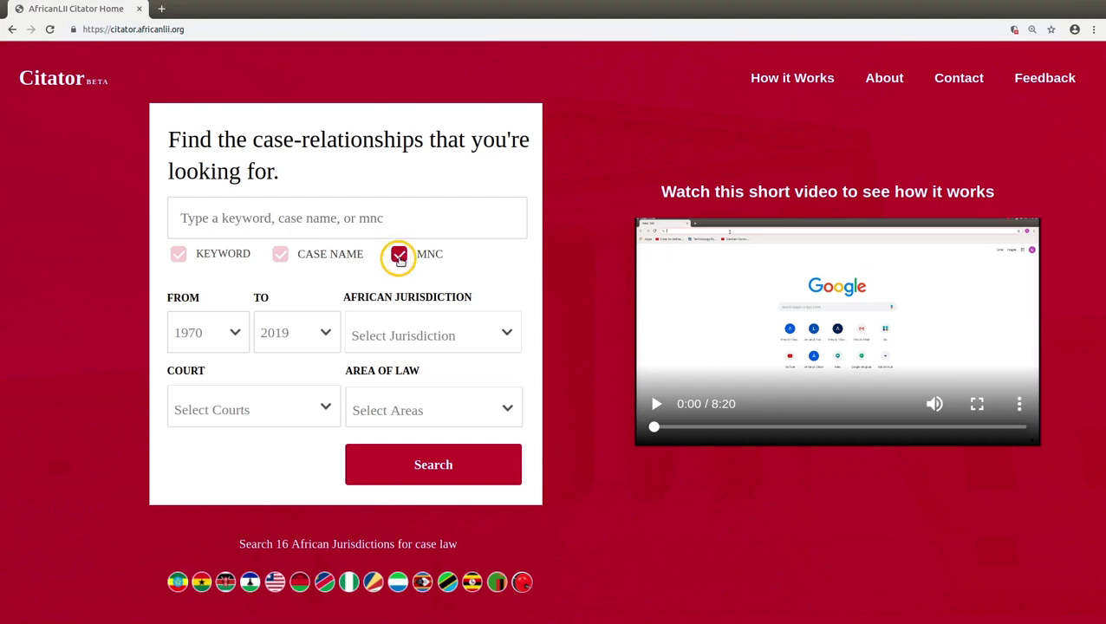
left_click(383, 221)
type("20")
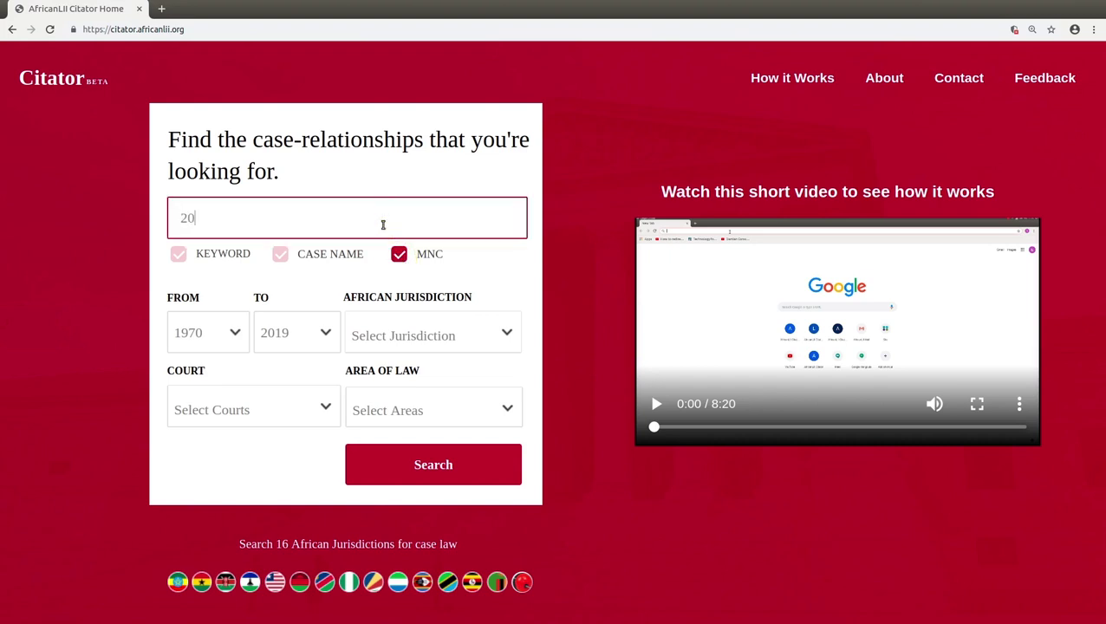
type("02 UGSC 23")
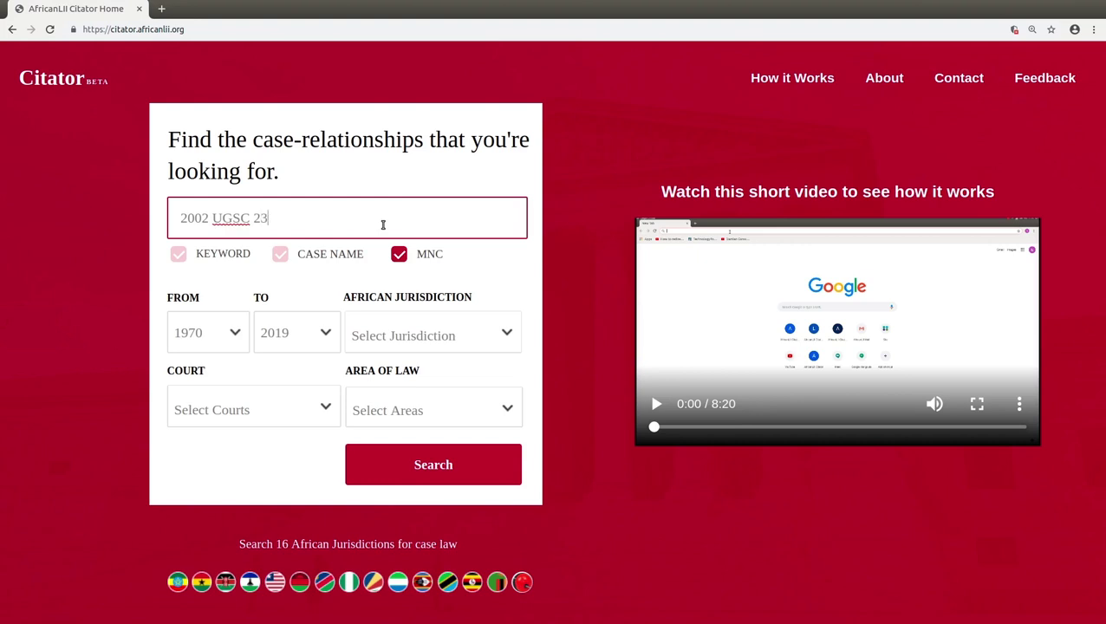
key("BackSpace")
key("BackSpace")
key("BackSpace")
key("BackSpace")
key("BackSpace")
key("BackSpace")
key("BackSpace")
key("BackSpace")
key("BackSpace")
key("BackSpace")
key("BackSpace")
Step: Set up a keyword search for "fault" with 1980 as the starting year
left_click(179, 254)
left_click(231, 212)
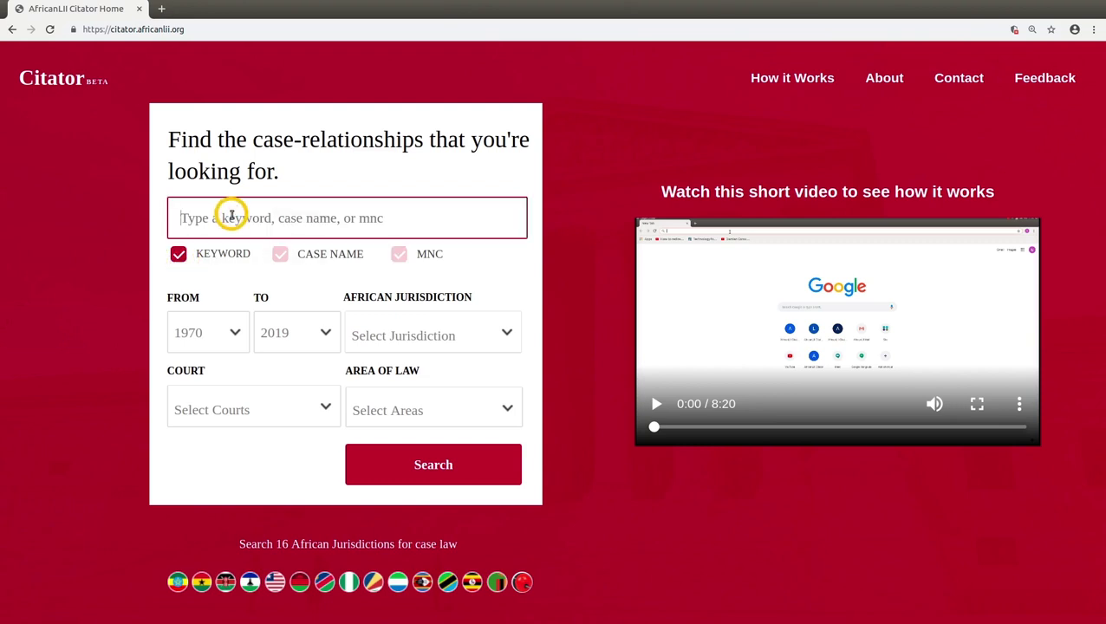
type("fault")
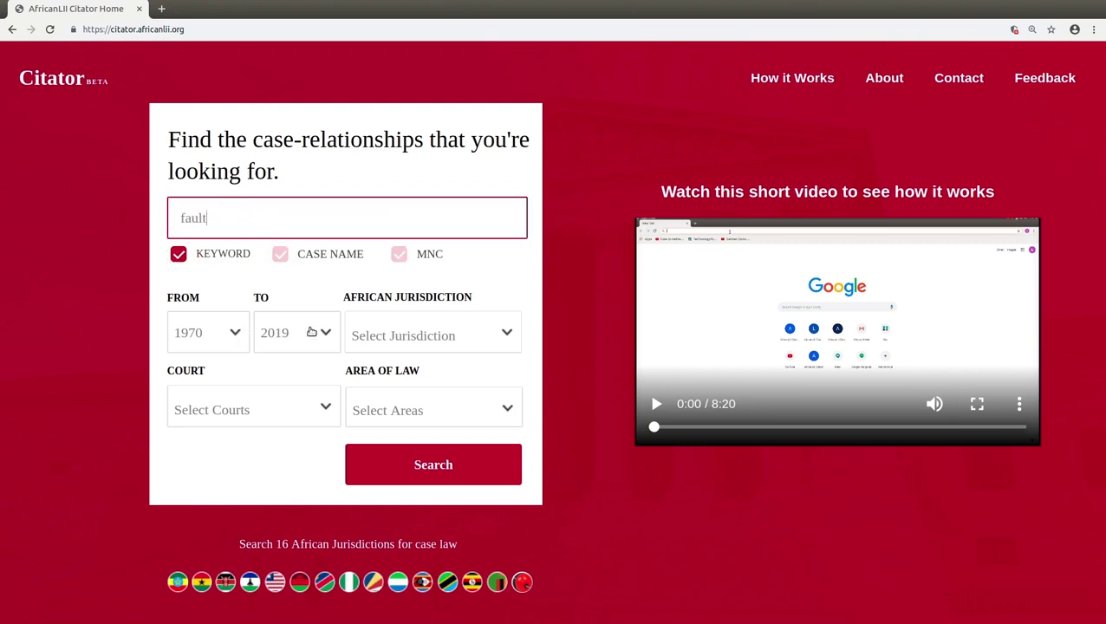
left_click(236, 335)
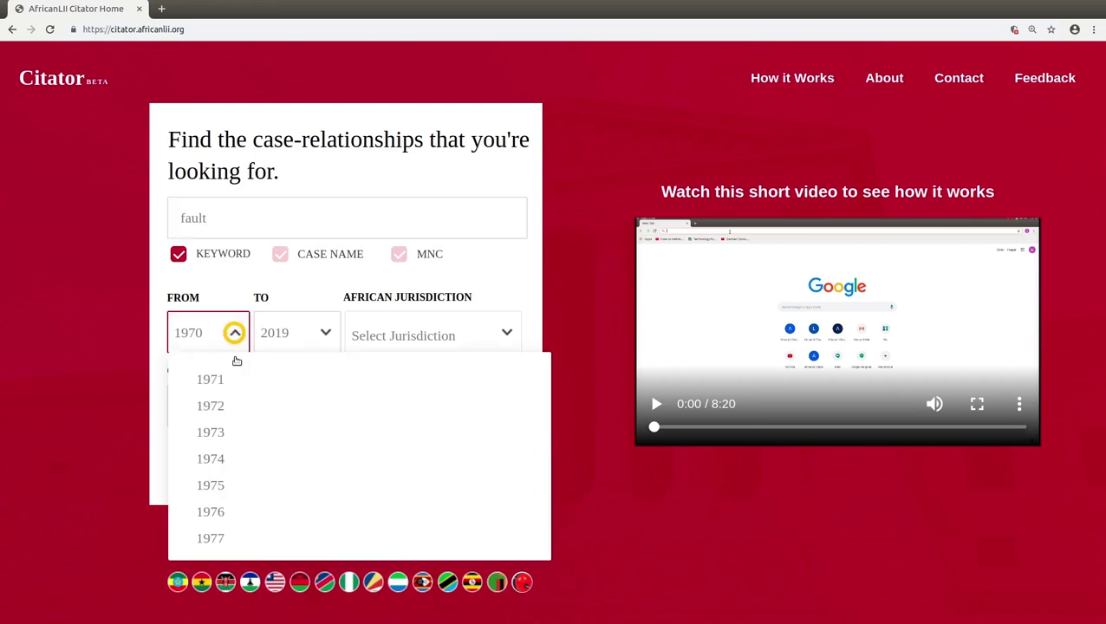
scroll(248, 429, "down", 1)
scroll(248, 429, "down", 2)
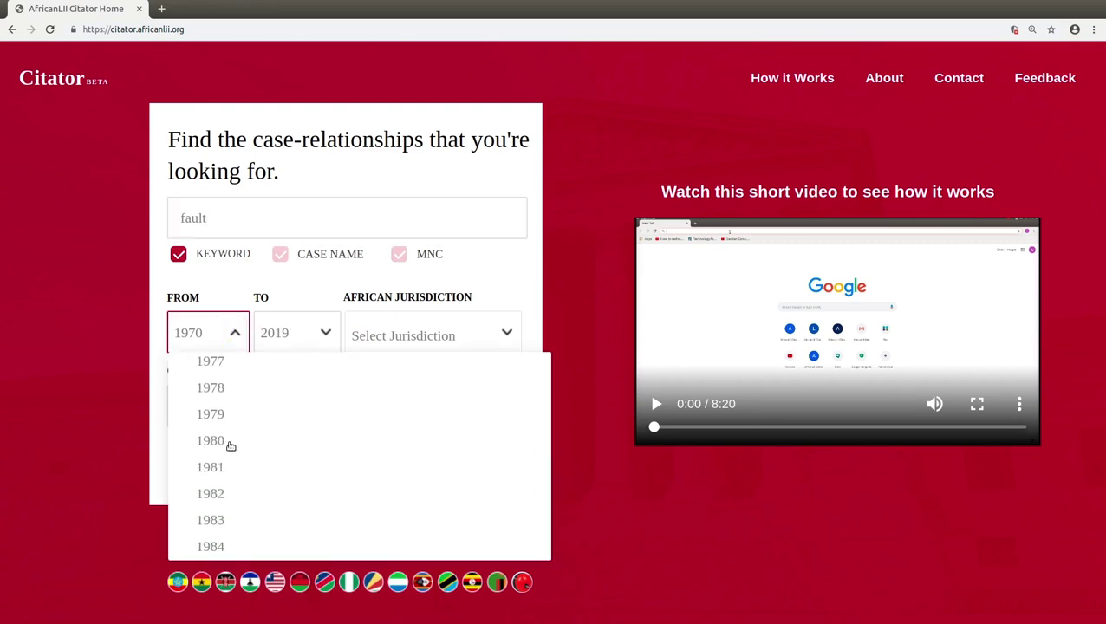
left_click(230, 446)
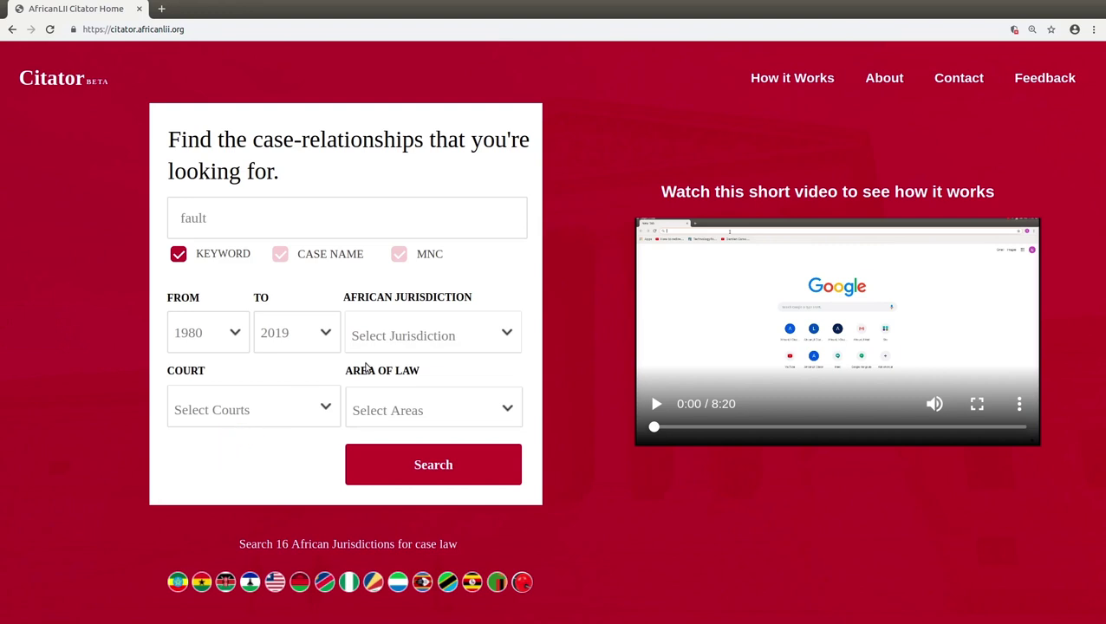
Step: Limit the jurisdictions to Namibia, Uganda and all of Western Africa, and run the search
left_click(417, 338)
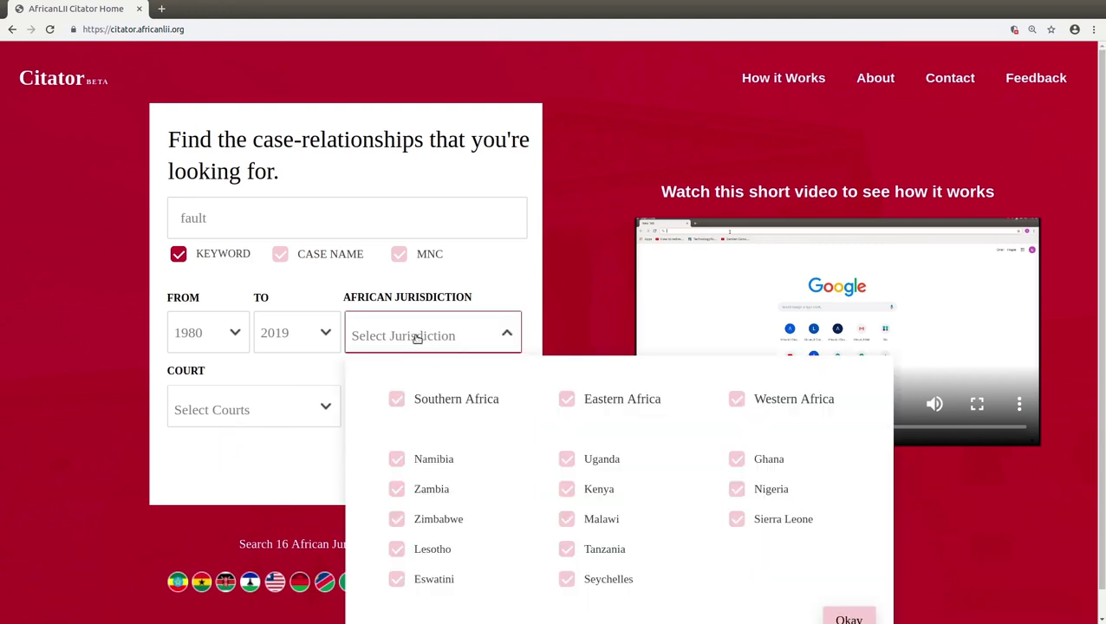
left_click(397, 463)
left_click(569, 460)
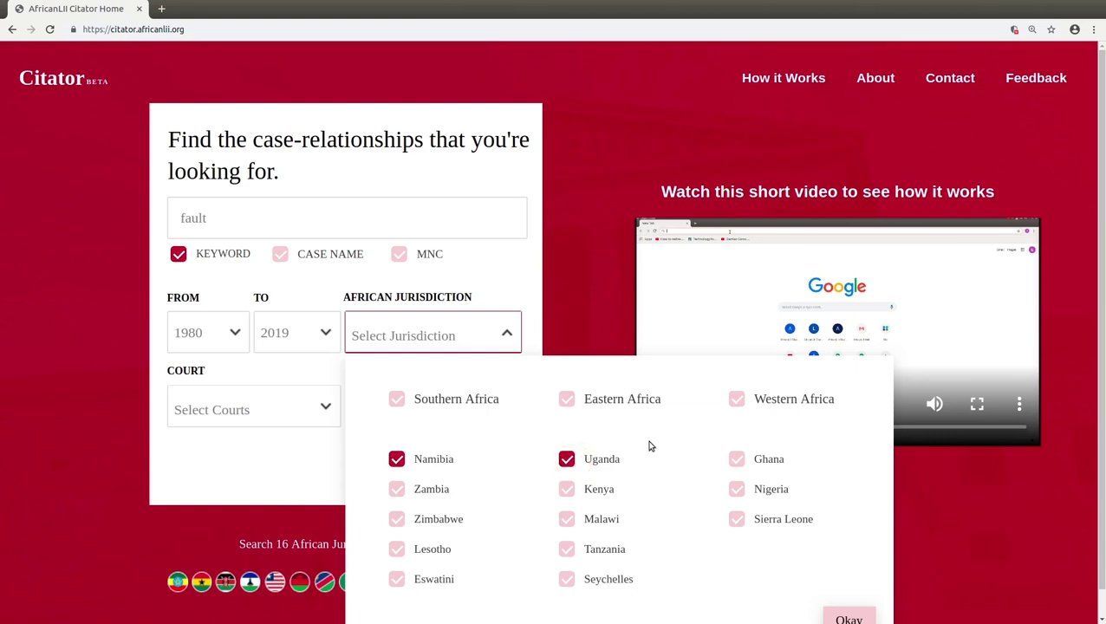
scroll(650, 446, "down", 1)
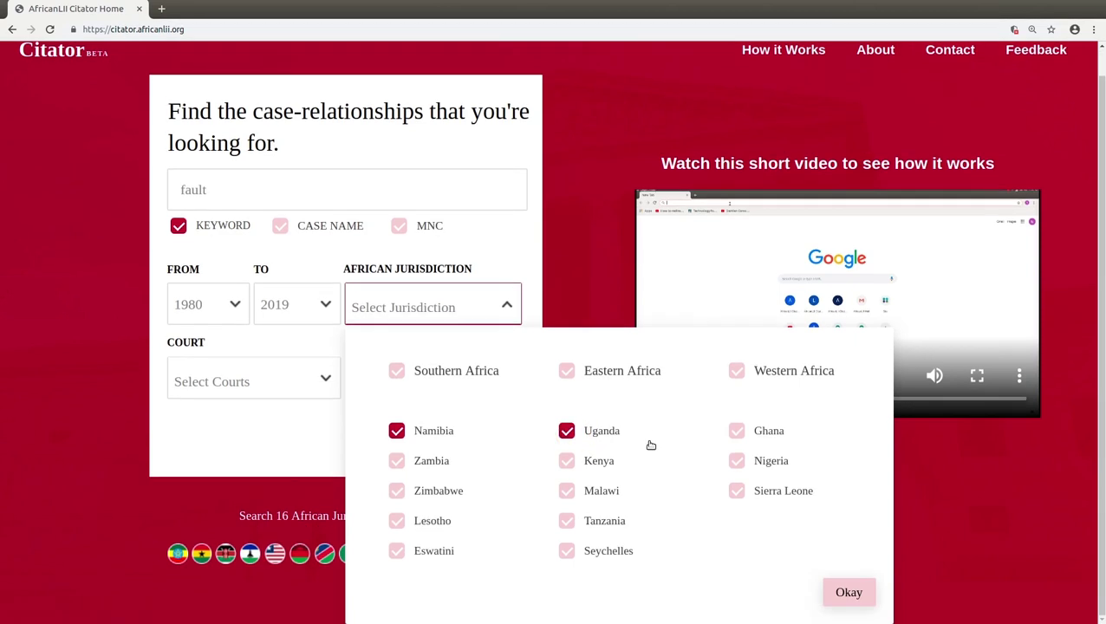
left_click(735, 372)
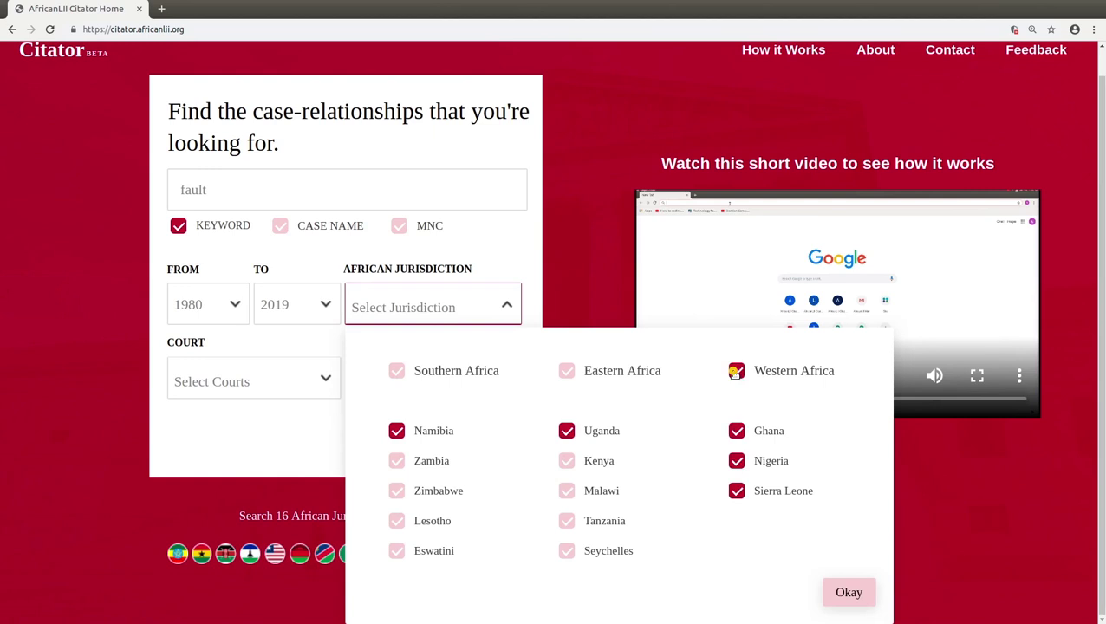
left_click(849, 590)
left_click(484, 475)
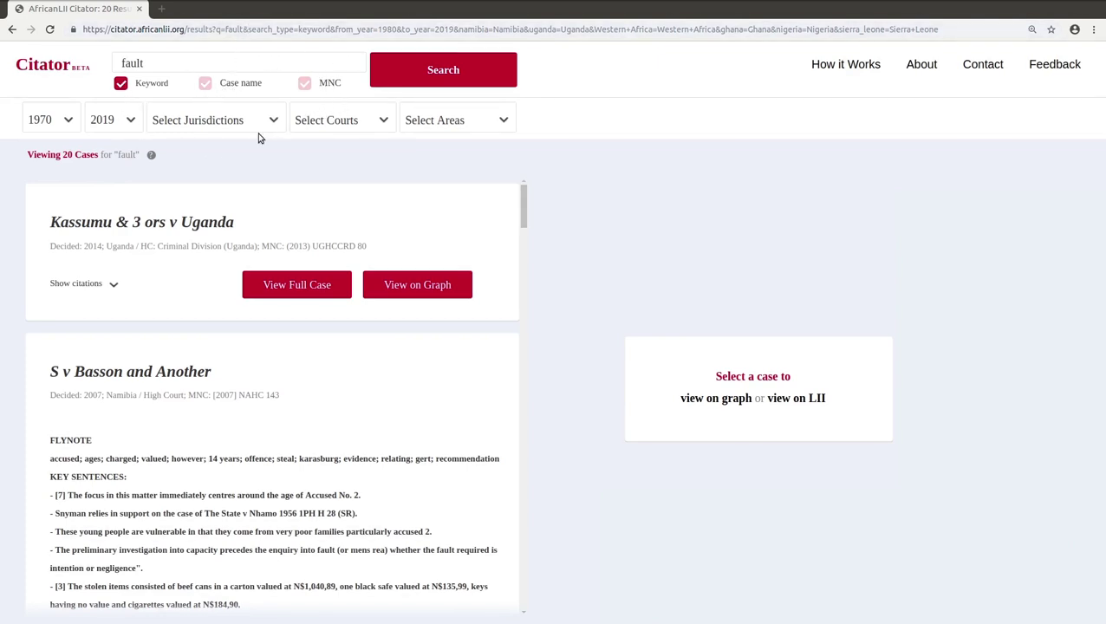
Step: Look through the search results for "fault", examining the flynotes and key sentences of the listed cases
left_click(193, 65)
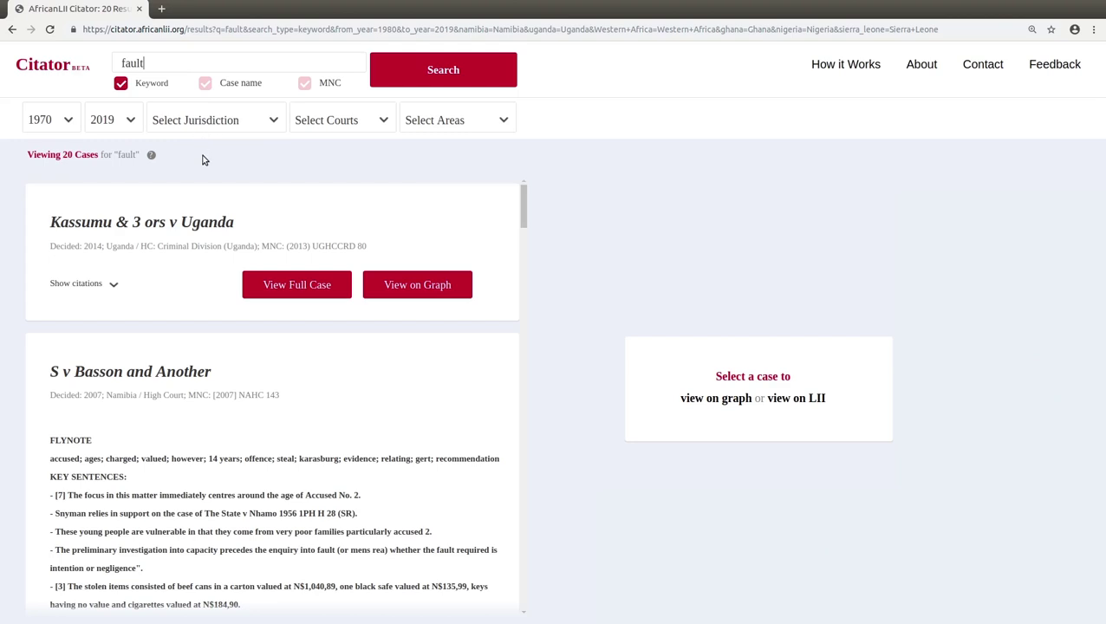
scroll(208, 163, "down", 1)
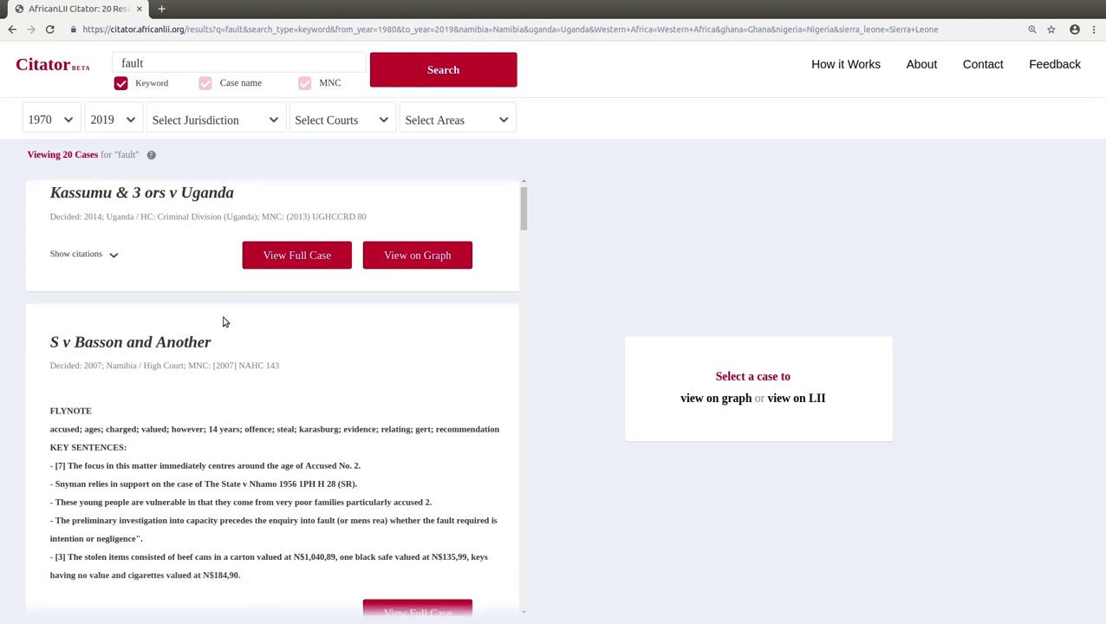
scroll(223, 321, "down", 10)
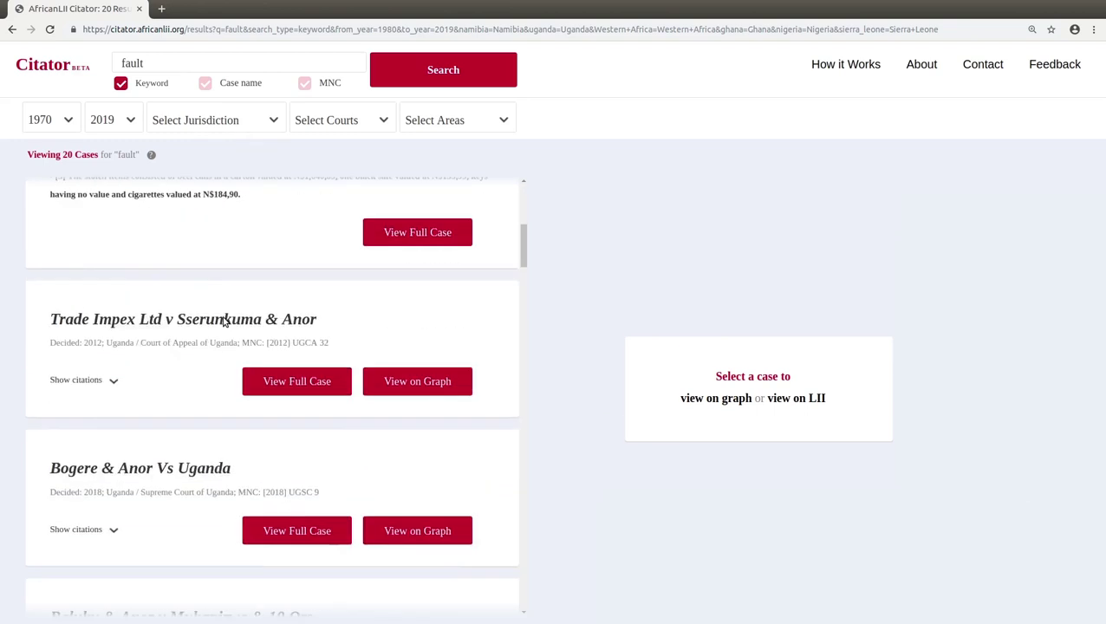
scroll(223, 322, "down", 2)
scroll(223, 322, "up", 8)
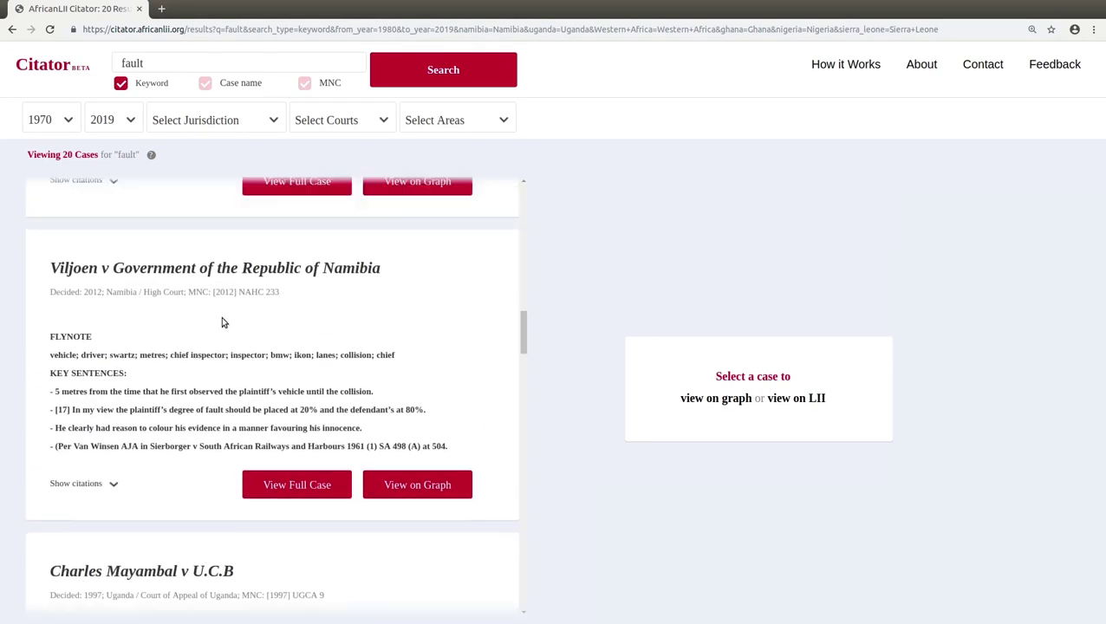
scroll(223, 321, "up", 3)
scroll(222, 322, "down", 2)
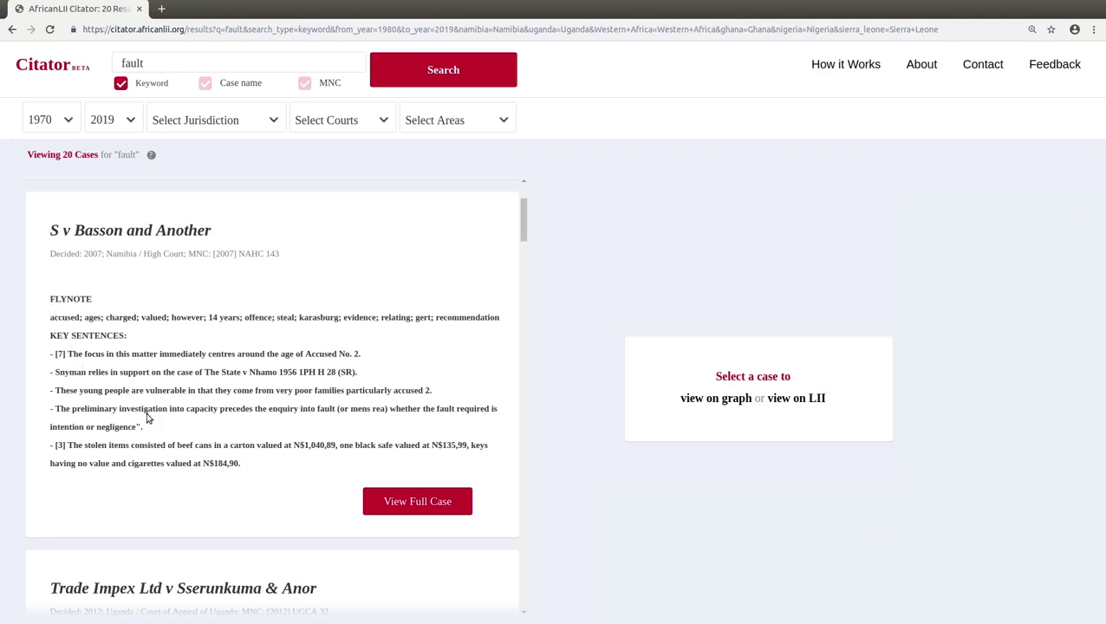
scroll(170, 387, "down", 1)
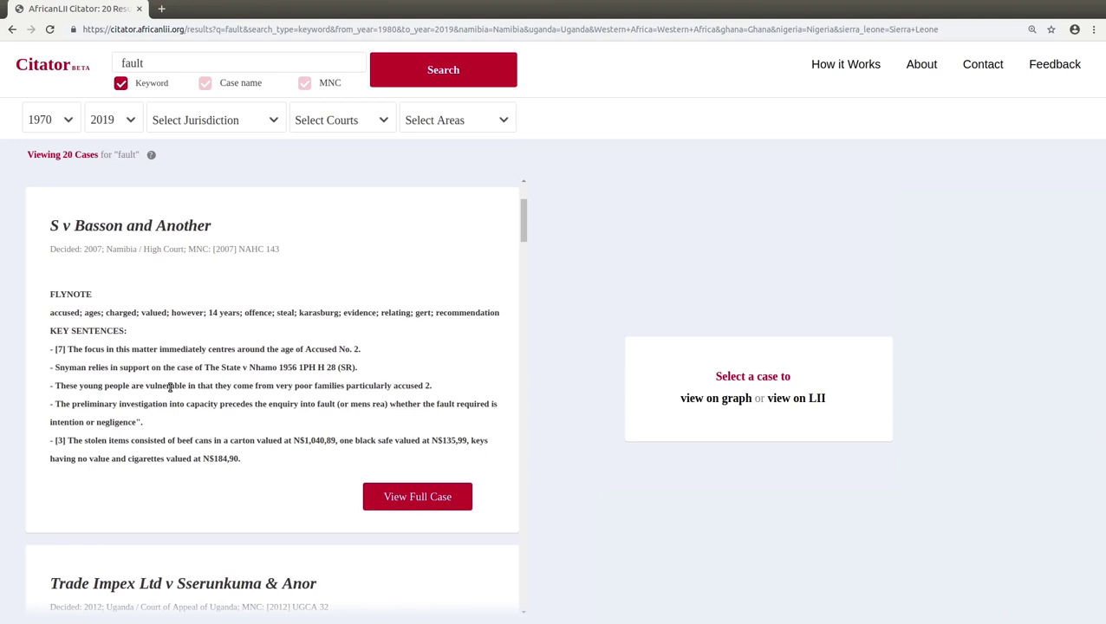
scroll(264, 415, "down", 5)
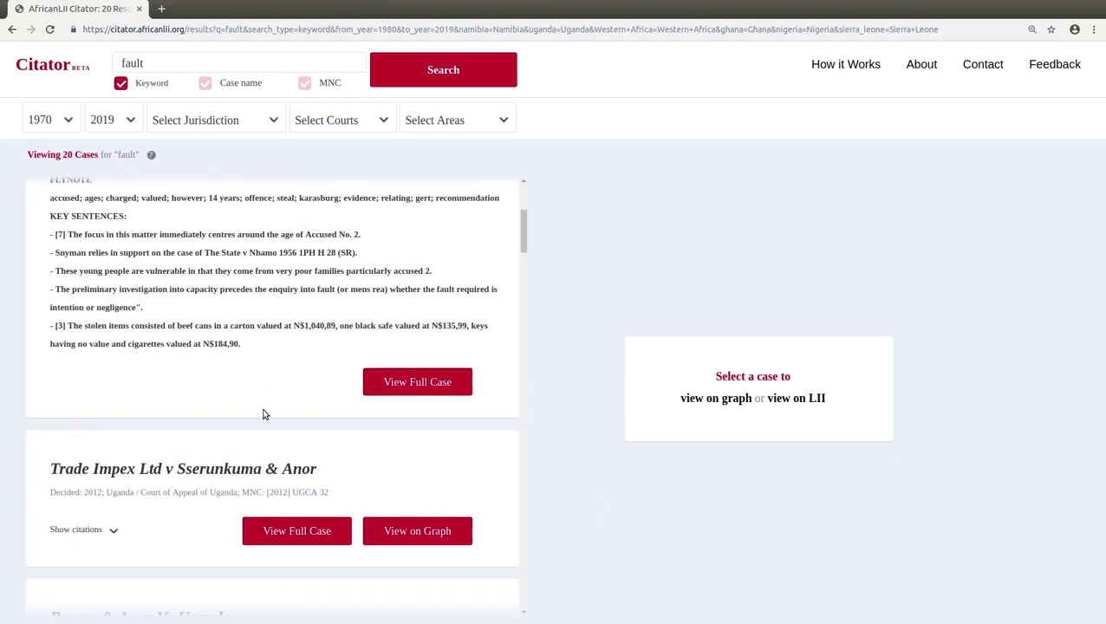
scroll(264, 414, "down", 1)
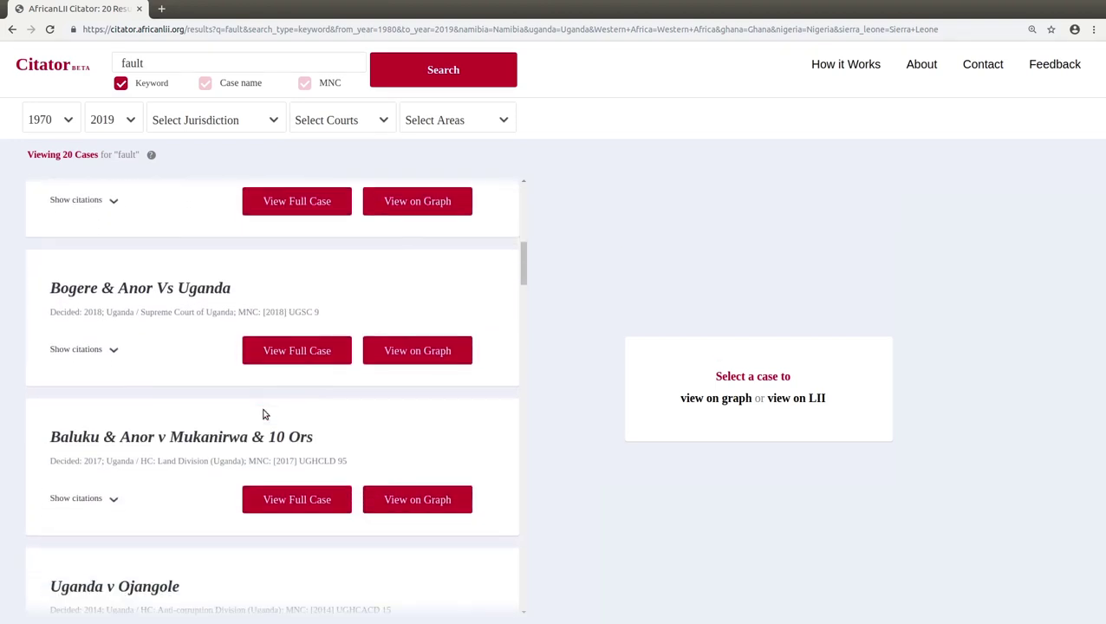
Step: Show and hide the referred-to cases of the [2018] UGSC 9 and [2017] UGHCLD 95 results
left_click(86, 346)
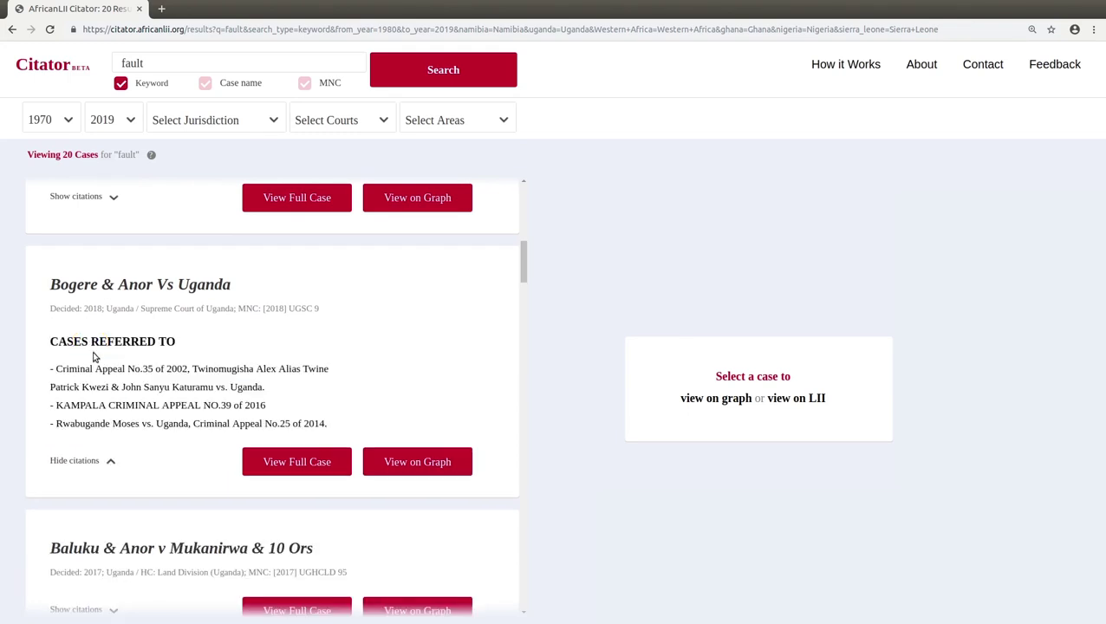
left_click(86, 460)
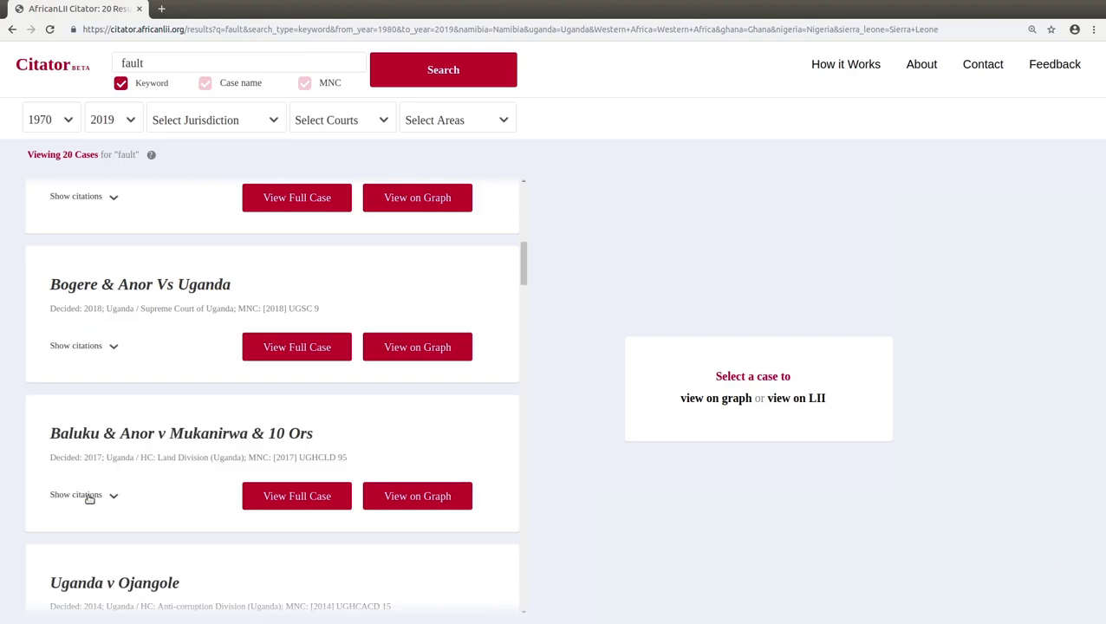
left_click(87, 496)
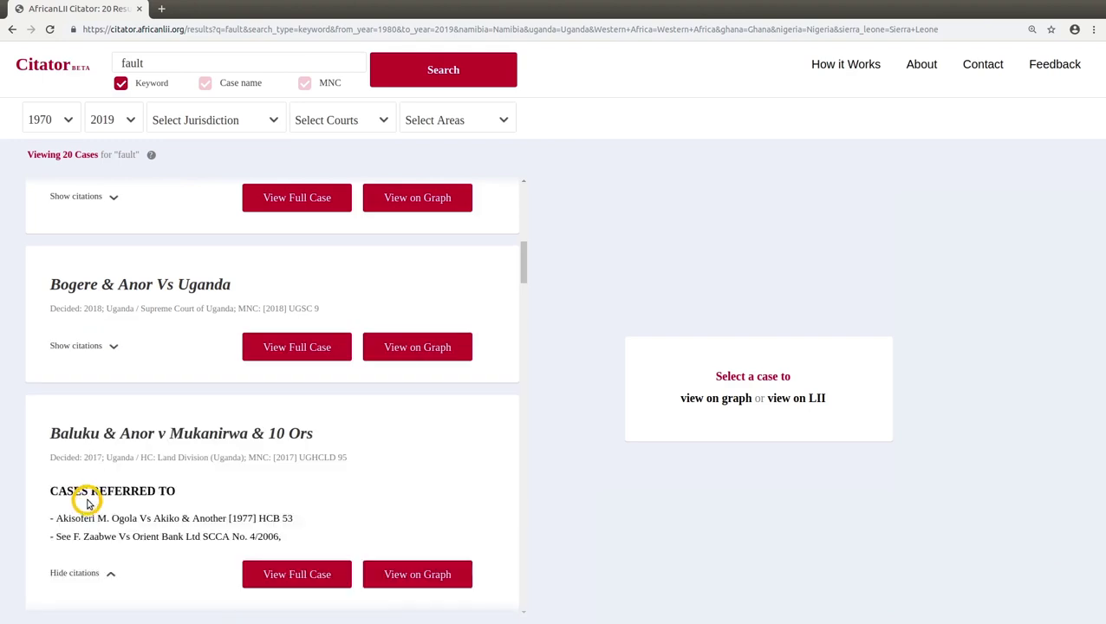
left_click(81, 572)
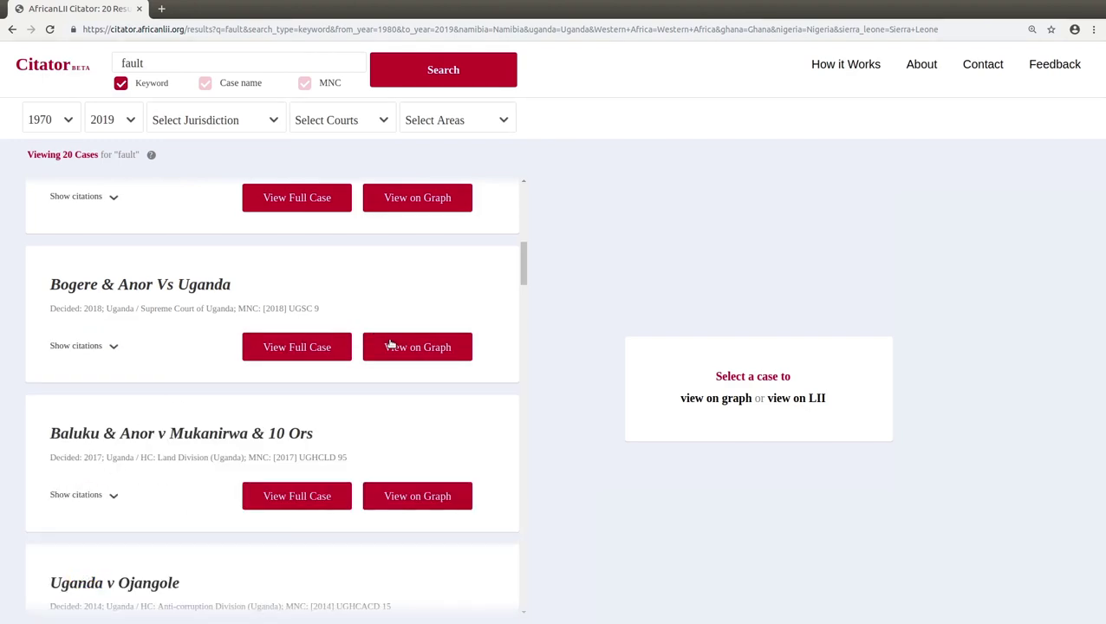
Step: Open the full judgment of the [2018] UGSC 9 case on ULII, and return to the search results
left_click(310, 346)
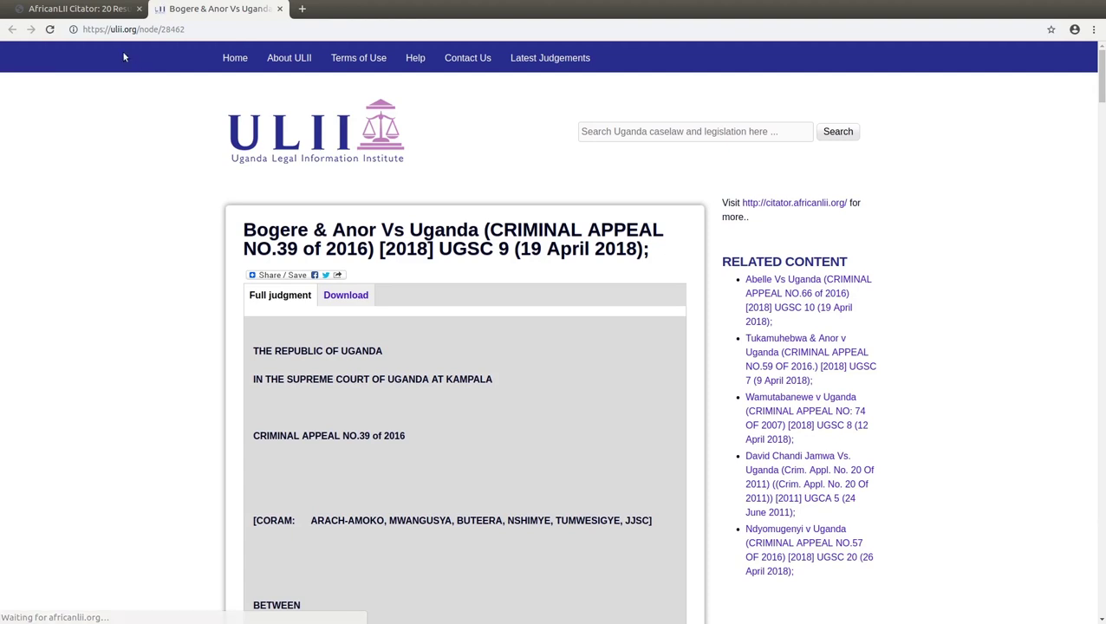
left_click(86, 10)
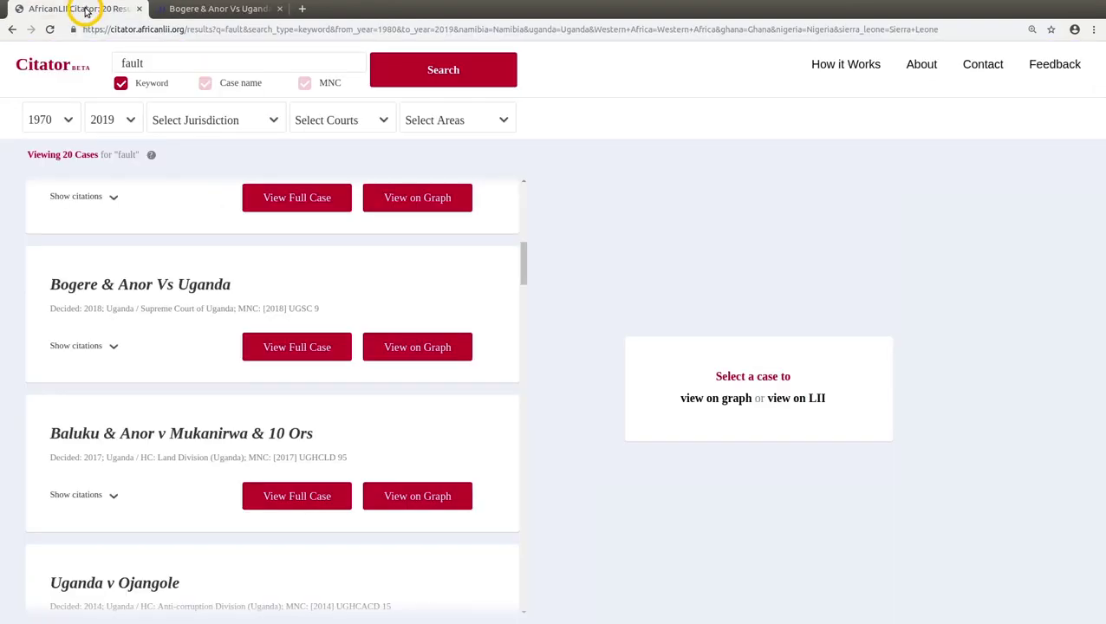
Step: Display the [2018] UGSC 9 case on the graph and view the details of its three linked cases
left_click(417, 349)
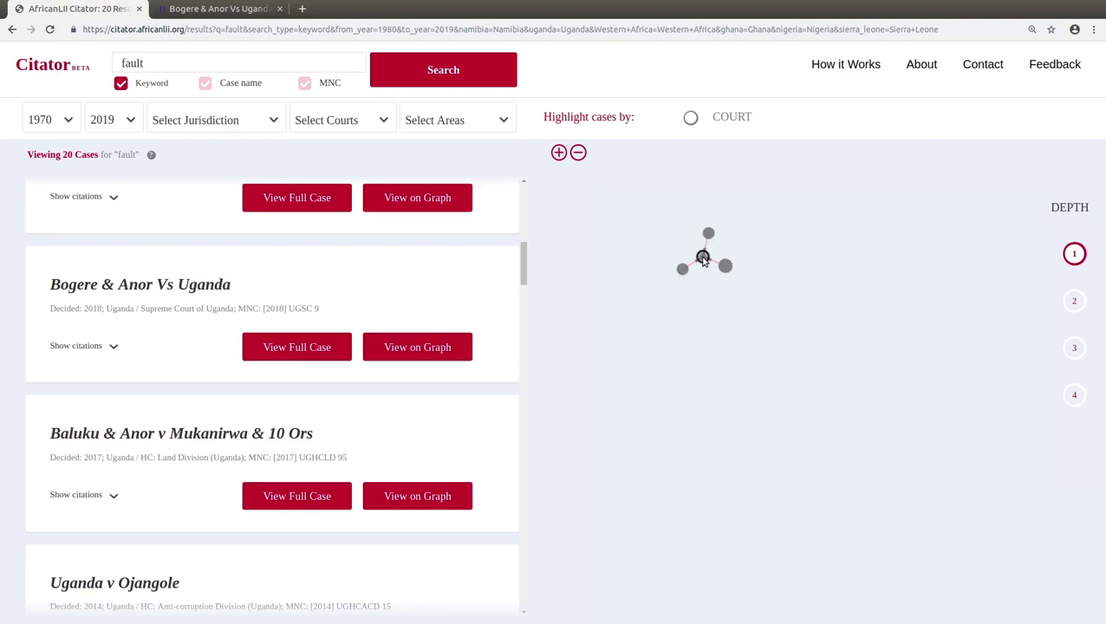
left_click(684, 271)
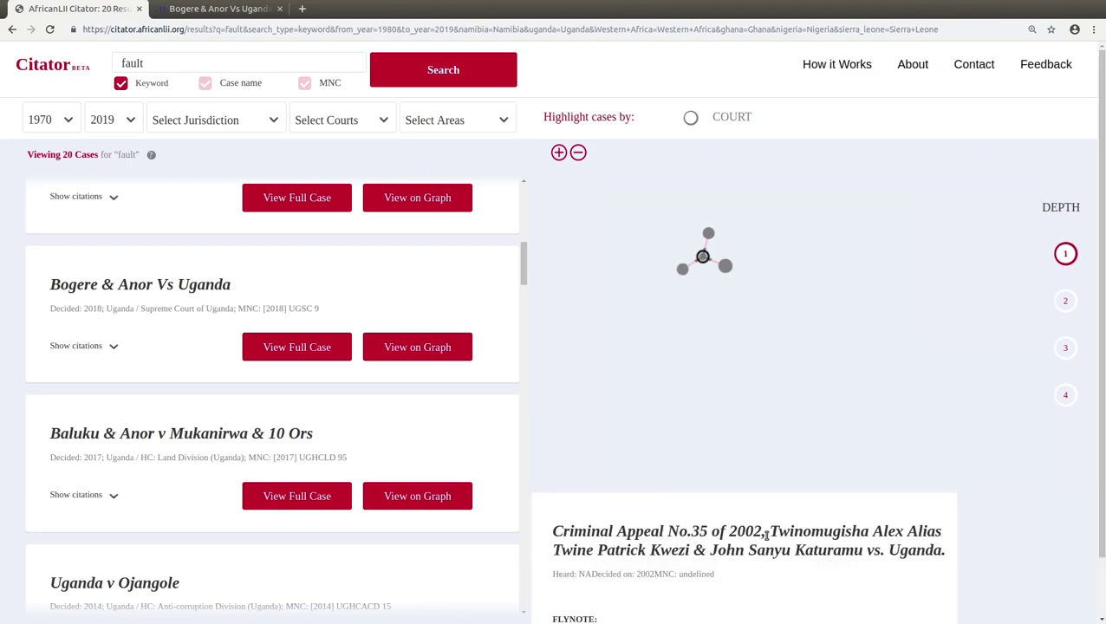
left_click(724, 266)
left_click(708, 232)
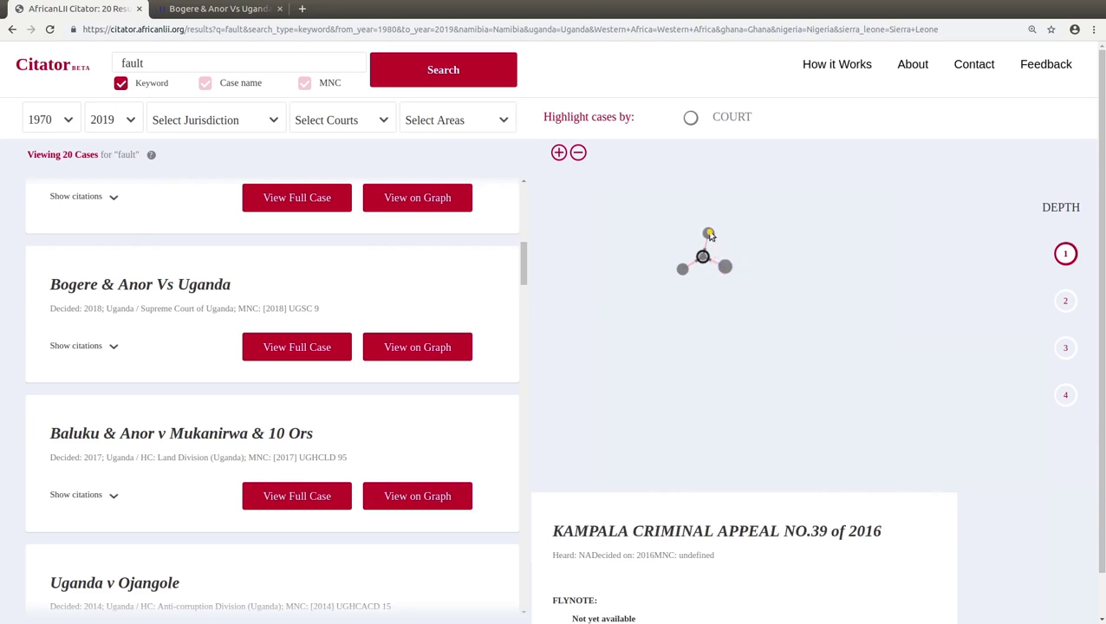
Step: Expand the citation graph up to depth 4, reduce it to depth 2 and view the outermost case's details
left_click(1066, 303)
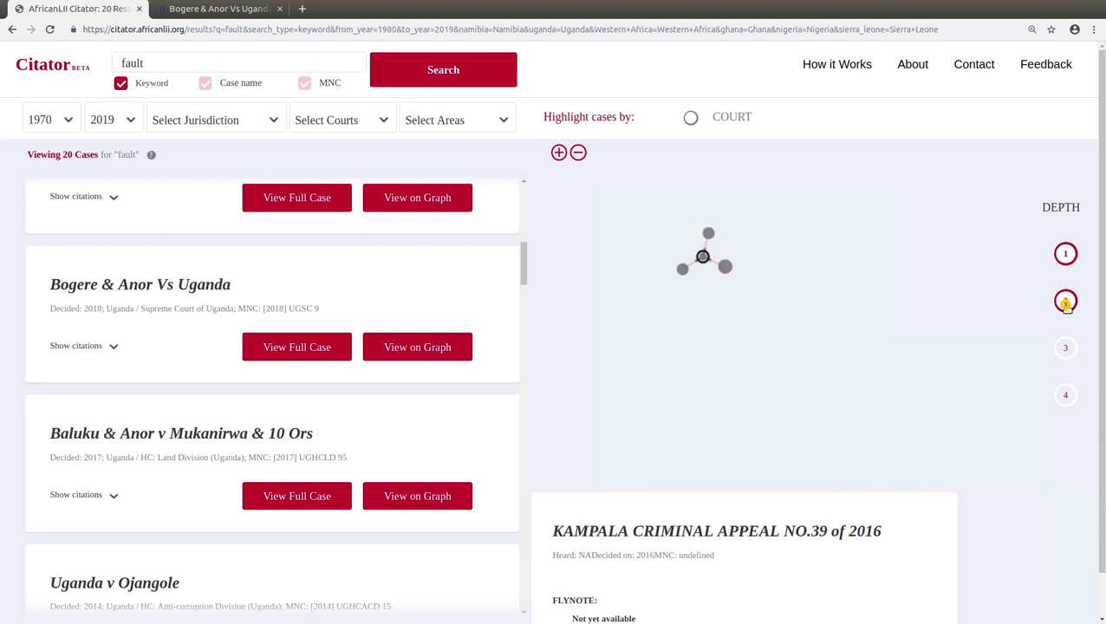
left_click(1065, 348)
left_click(1066, 396)
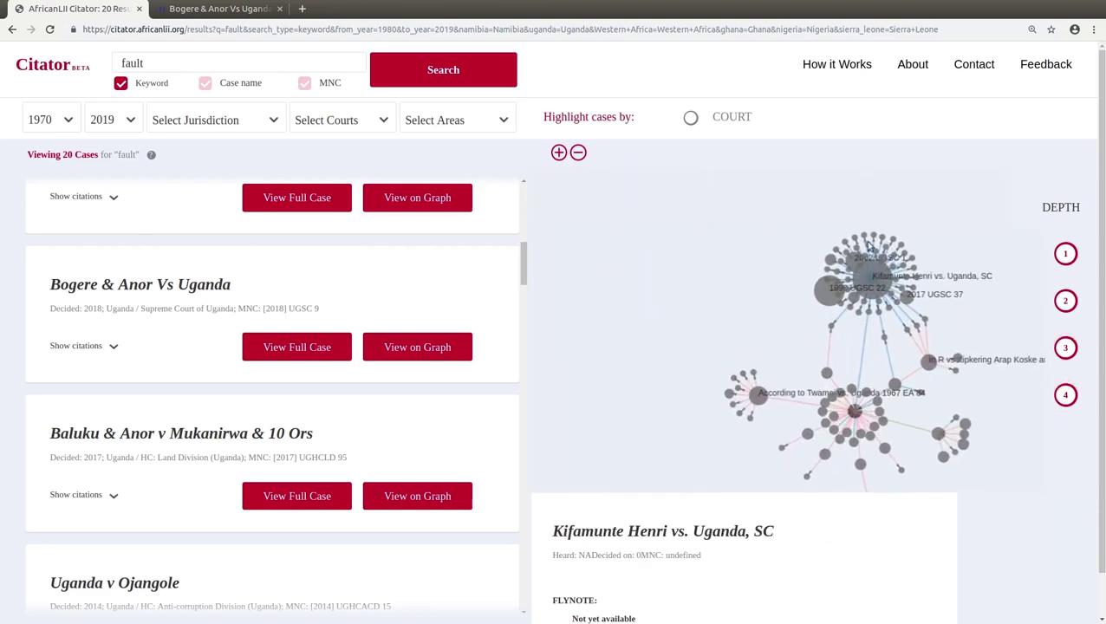
left_click(1072, 301)
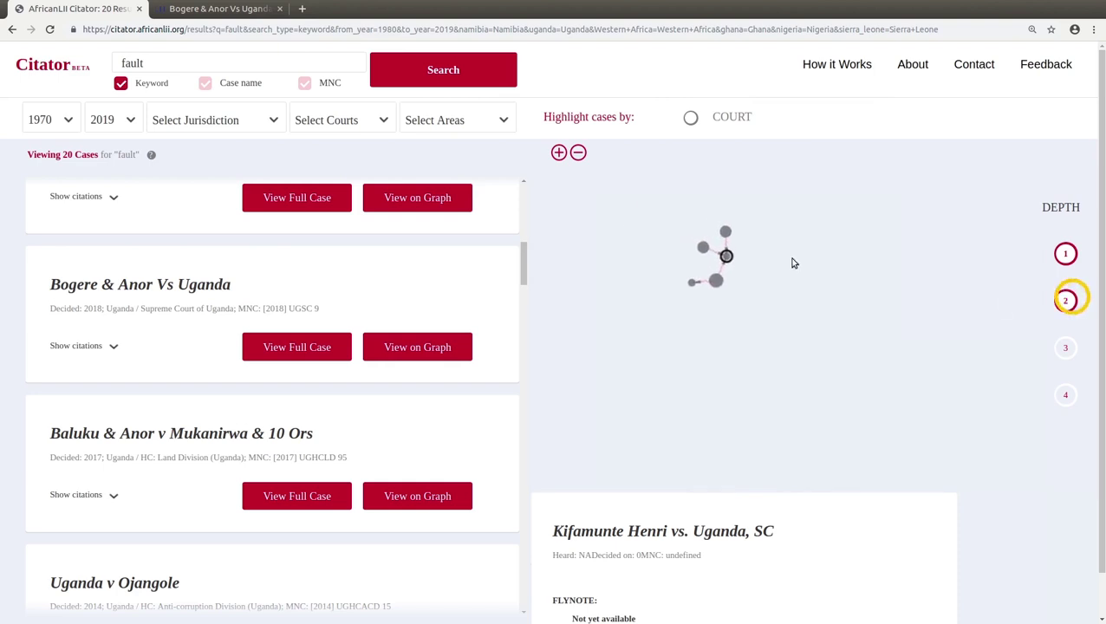
left_click(689, 283)
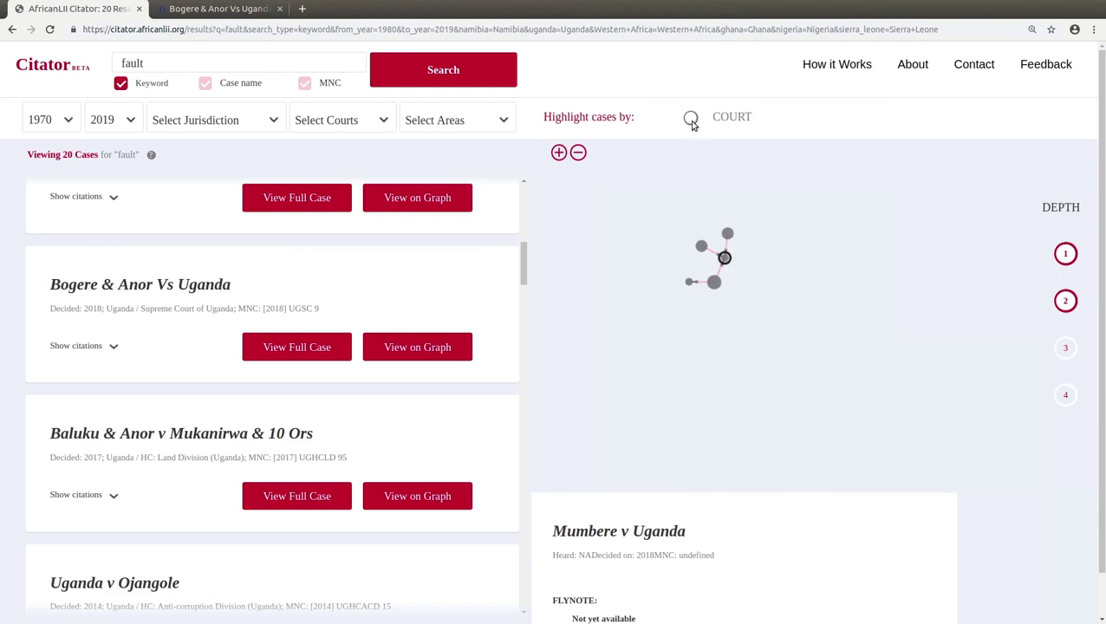
Step: Highlight the graph's cases by court while expanding it to depth 3 and returning it to depth 2
left_click(1066, 349)
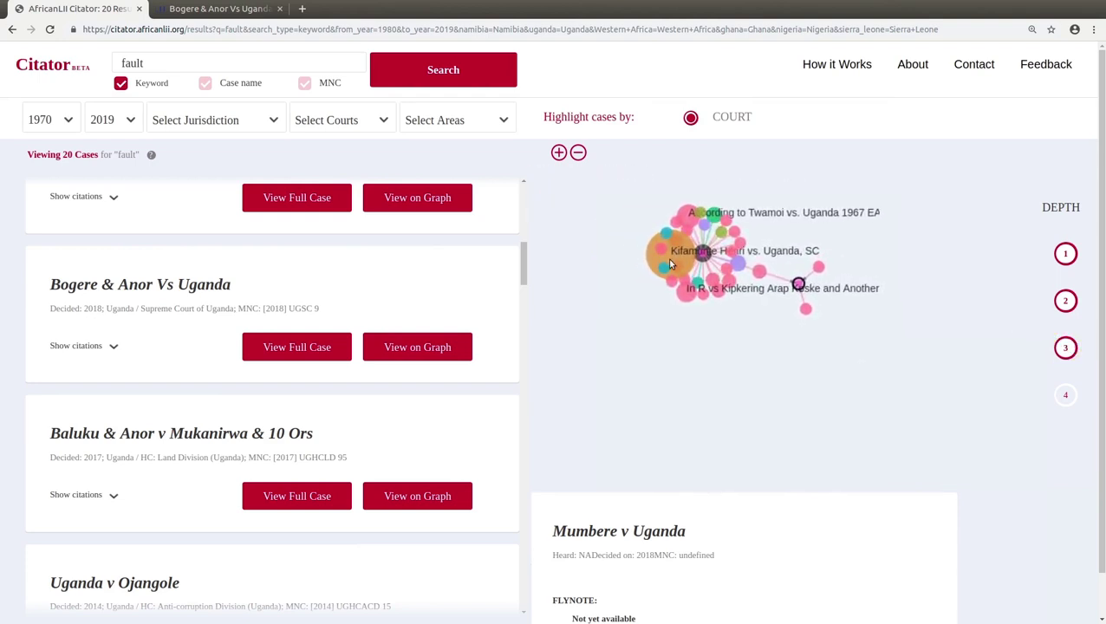
left_click(1065, 302)
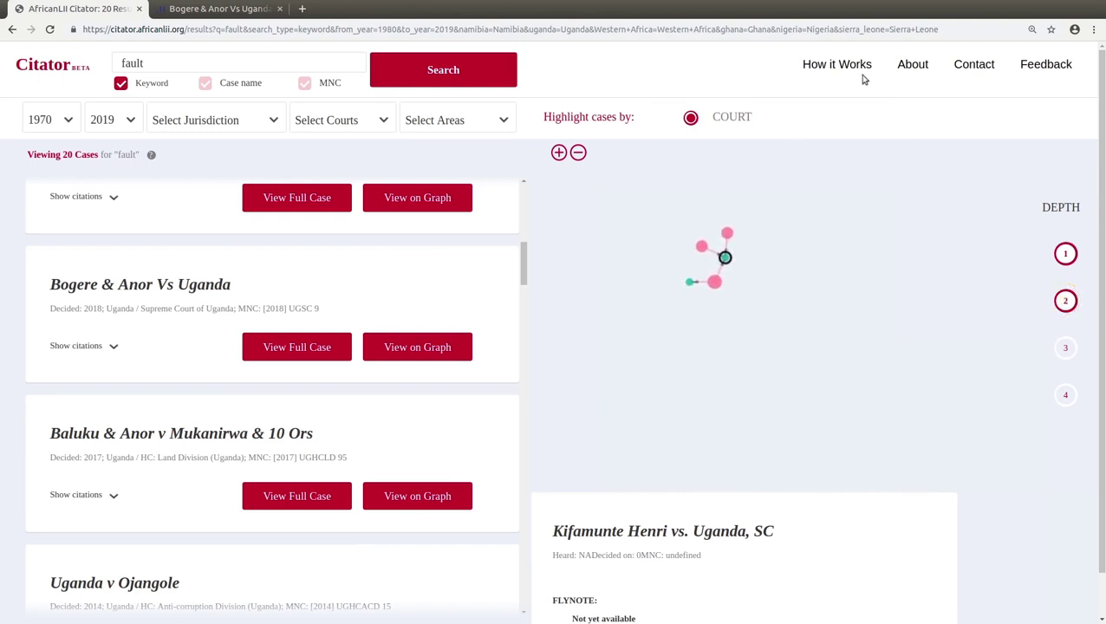